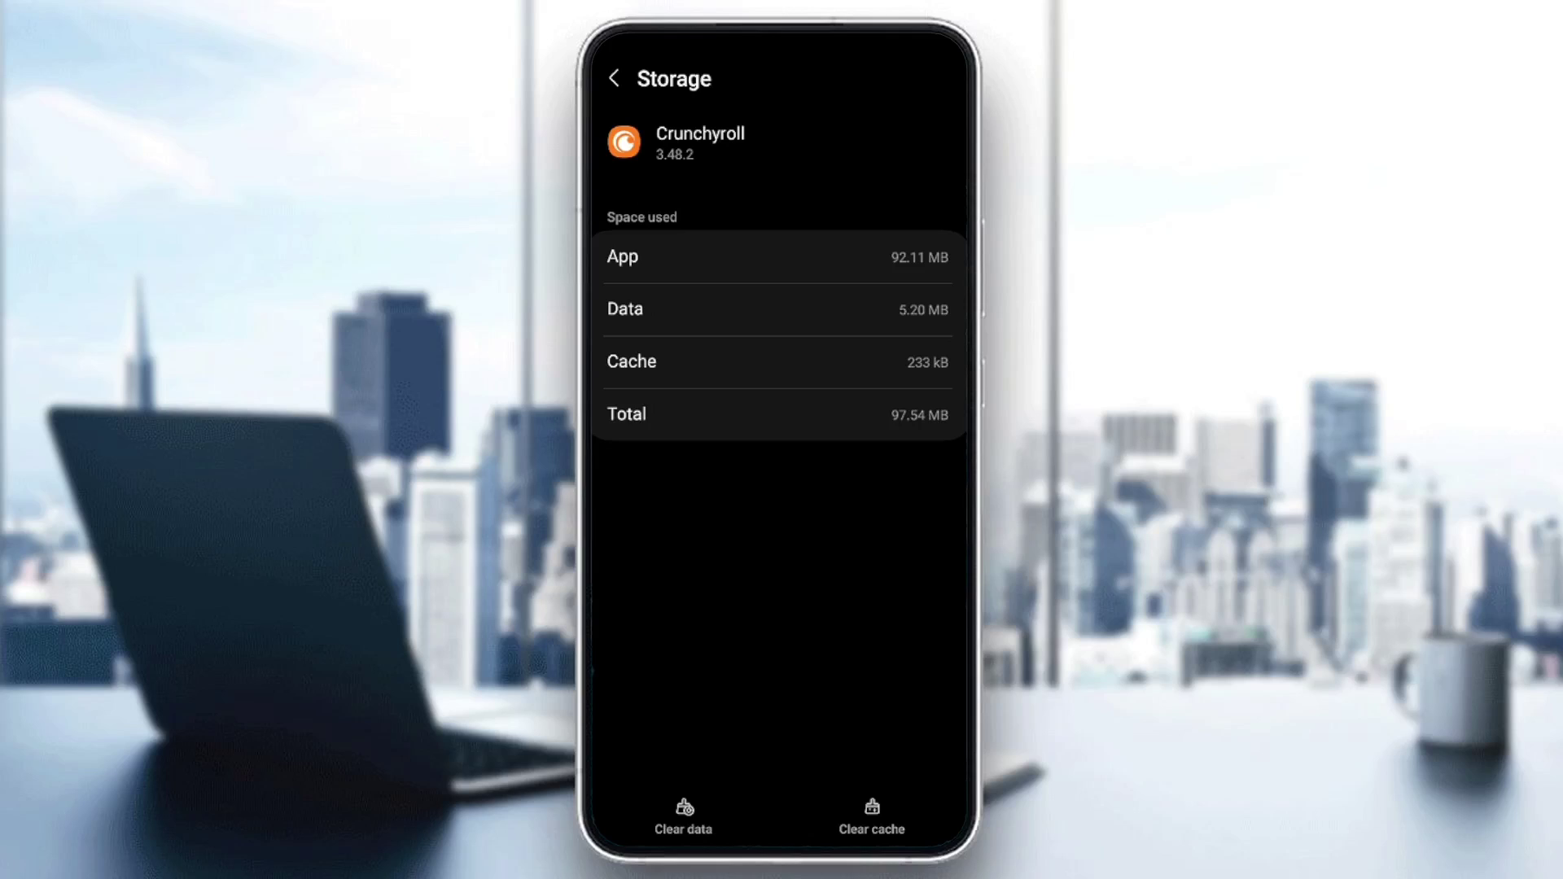
# - Clear Crunchyroll's cache to 0 B (97.29 MB total) and return to the home screen
pyautogui.click(871, 817)
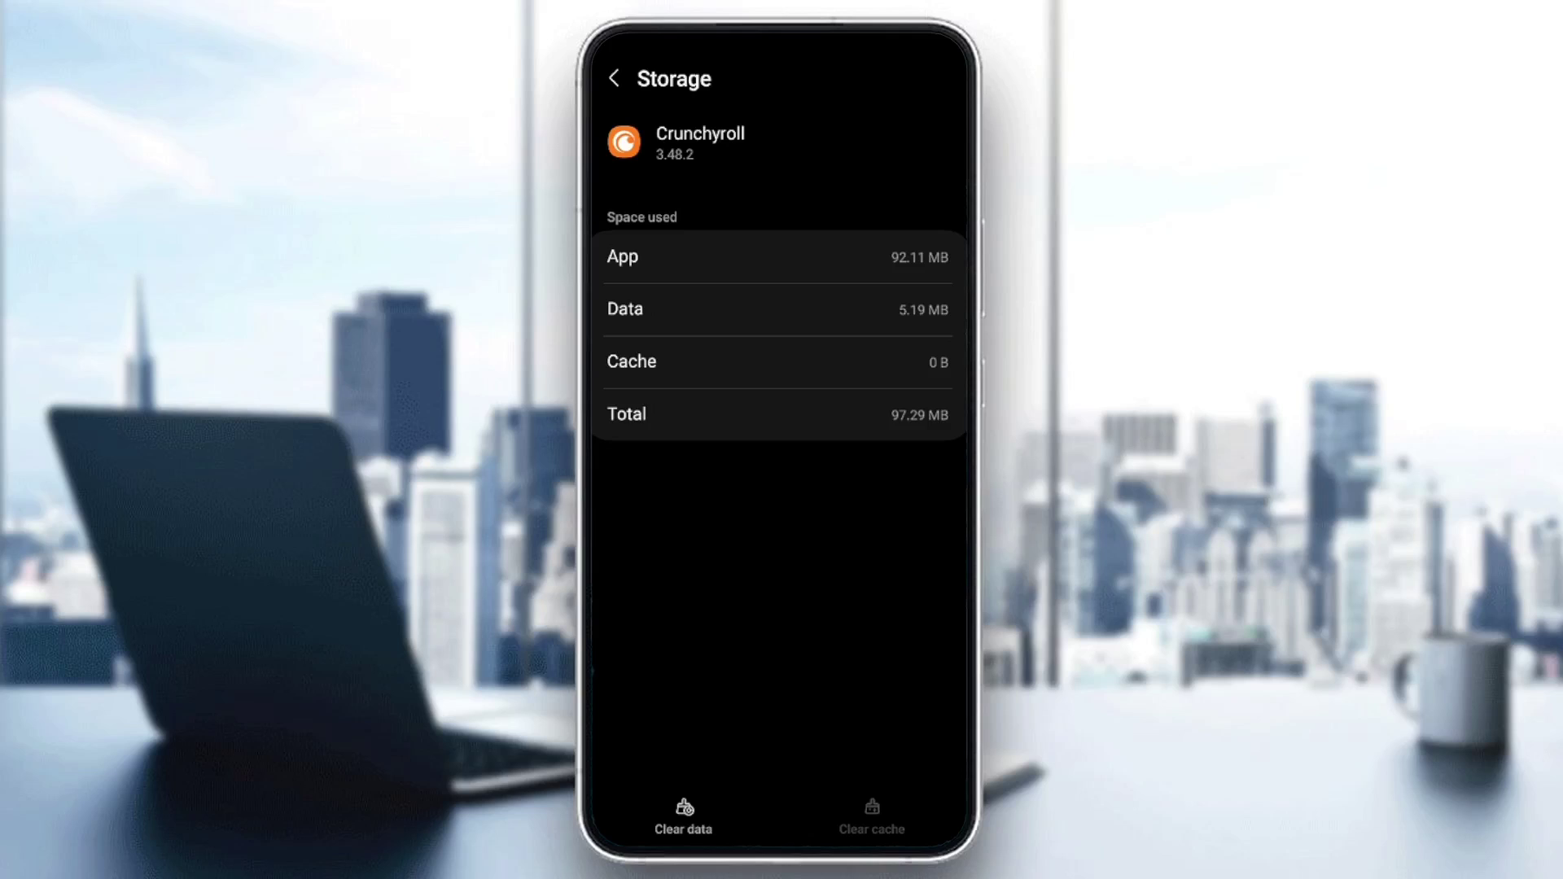
pyautogui.press('Escape')
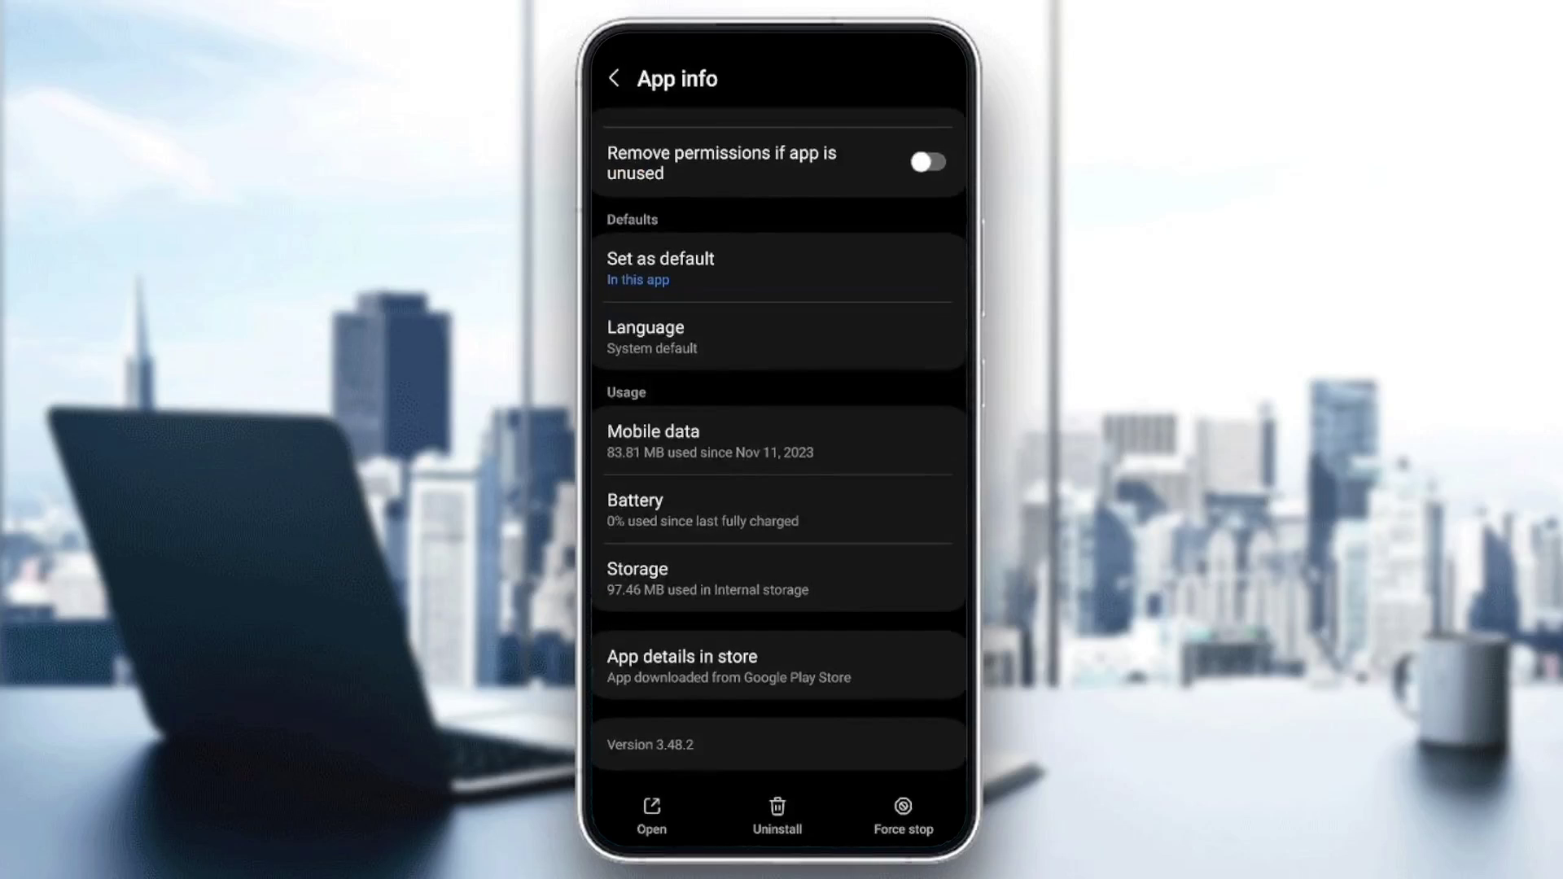
pyautogui.press('Home')
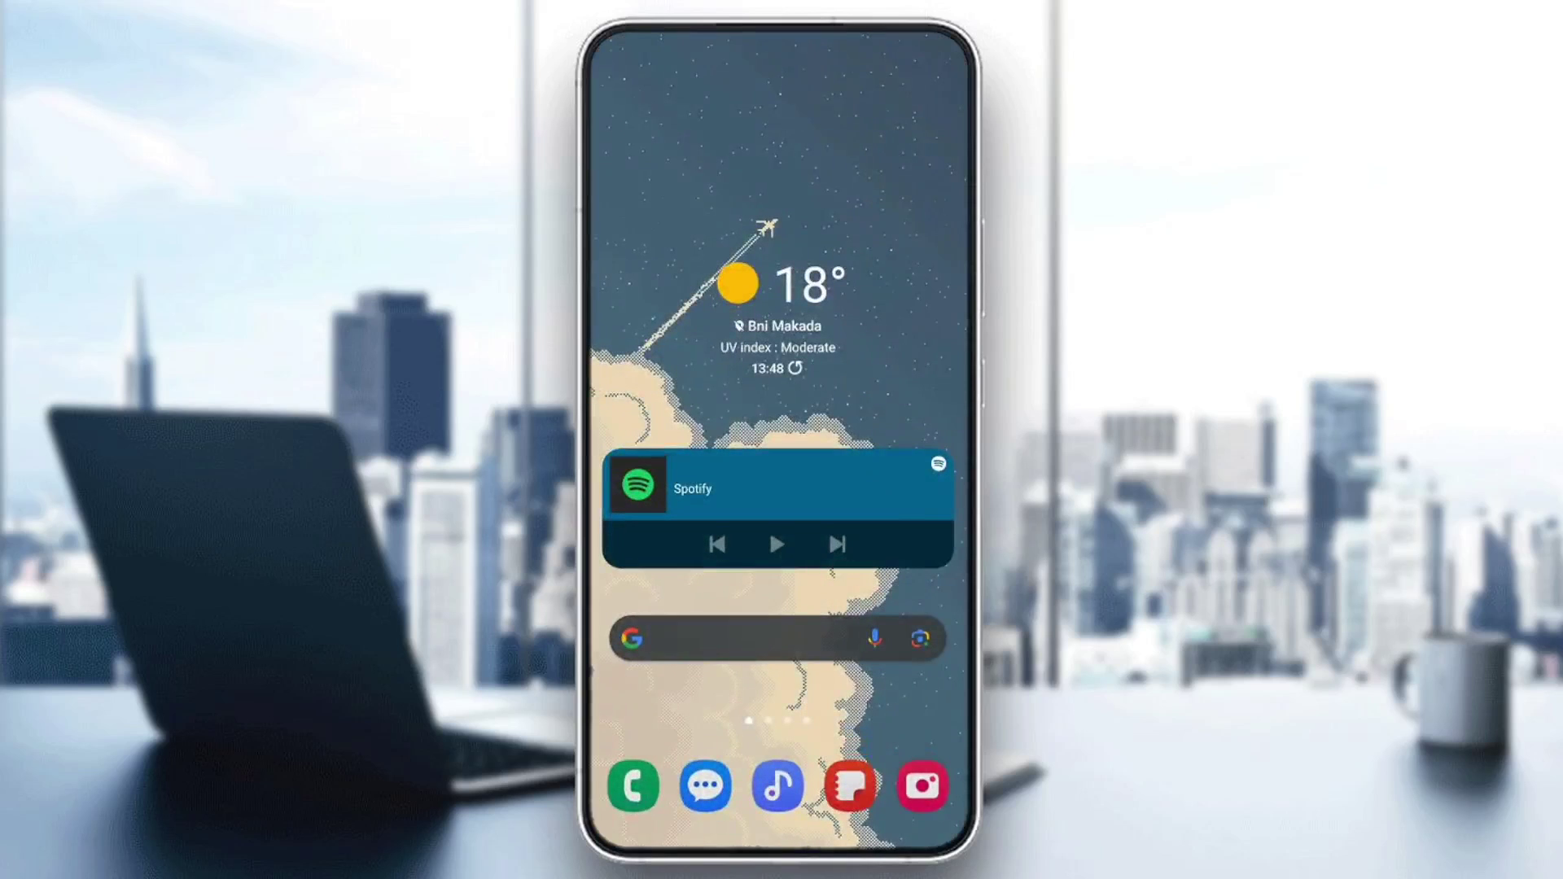
pyautogui.scroll(3, 779, 488)
pyautogui.hscroll(3, 780, 490)
pyautogui.hscroll(3, 779, 488)
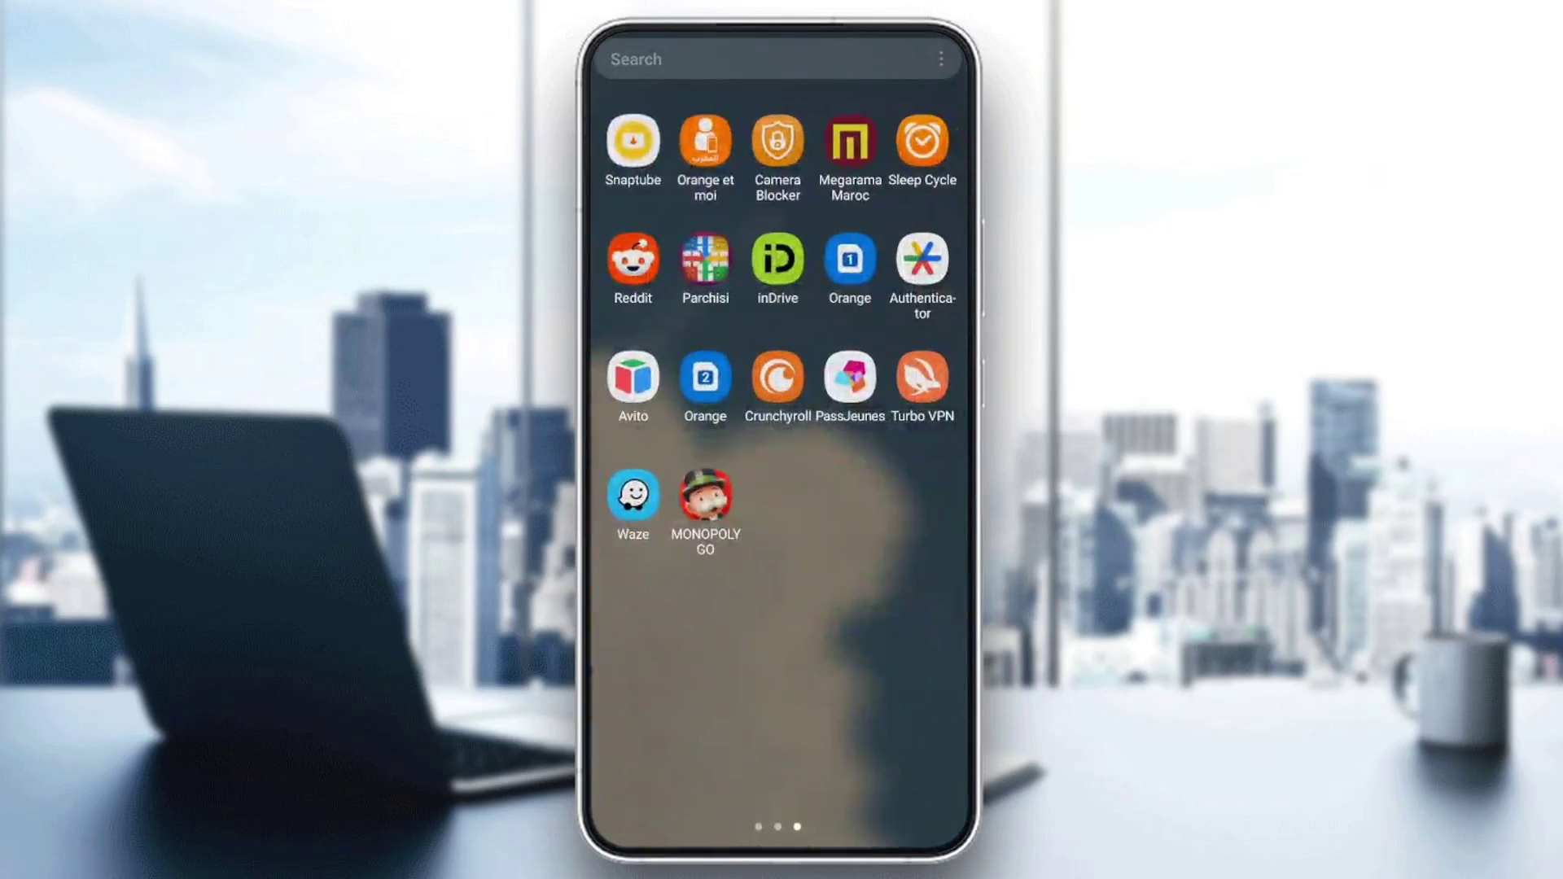
# - Relaunch Crunchyroll from the app drawer so its home feed shows A Sign of Affection
pyautogui.click(779, 379)
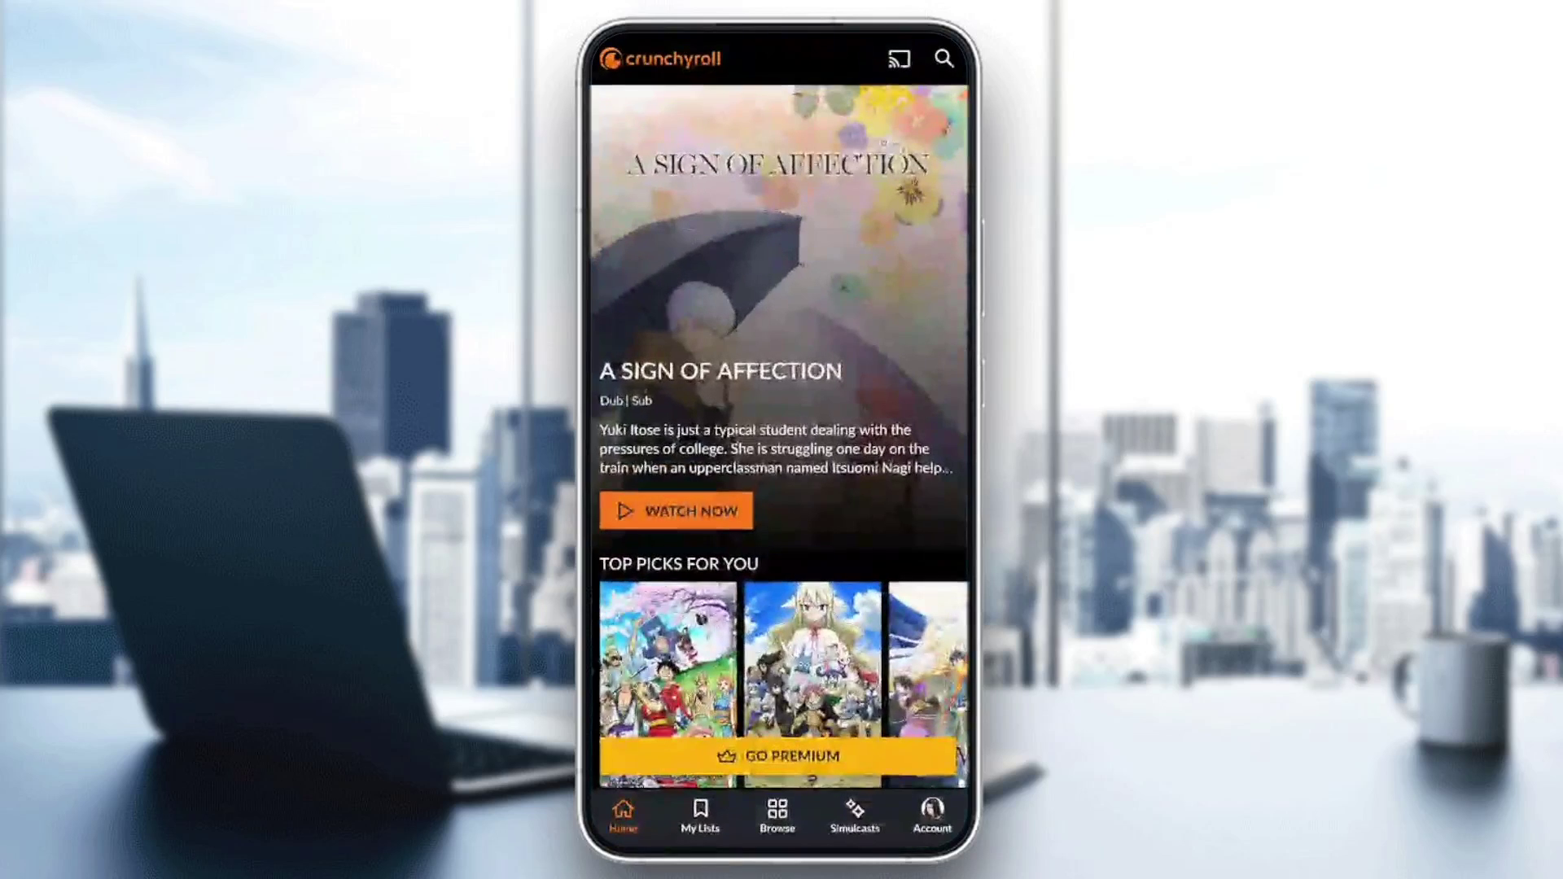